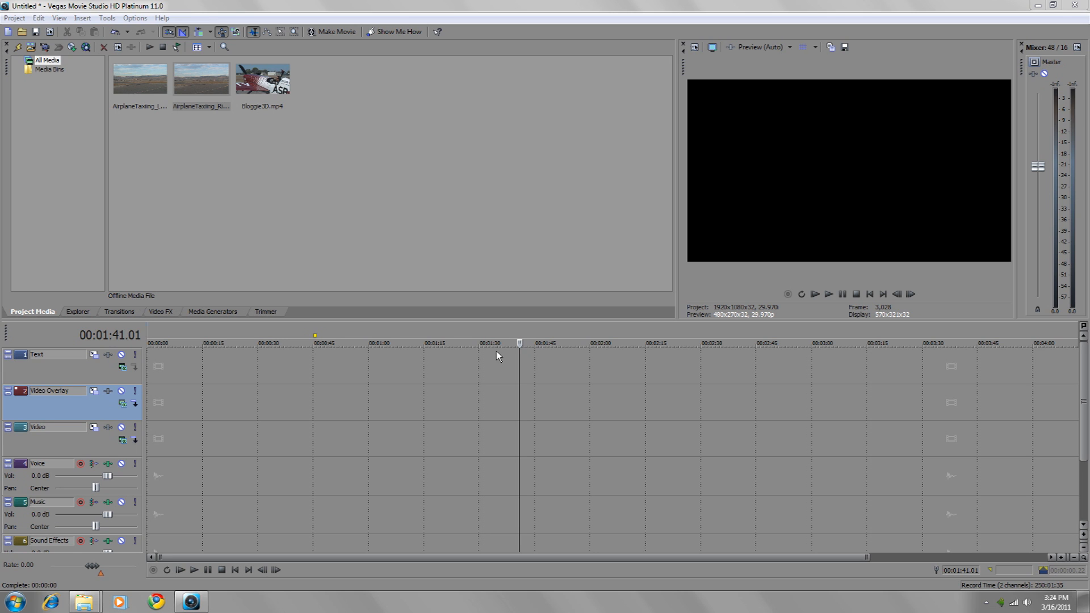
Set the project's stereoscopic 3D mode to Anaglyphic (red/cyan) in the project properties
{"action": "left_click", "coordinate": [15, 17]}
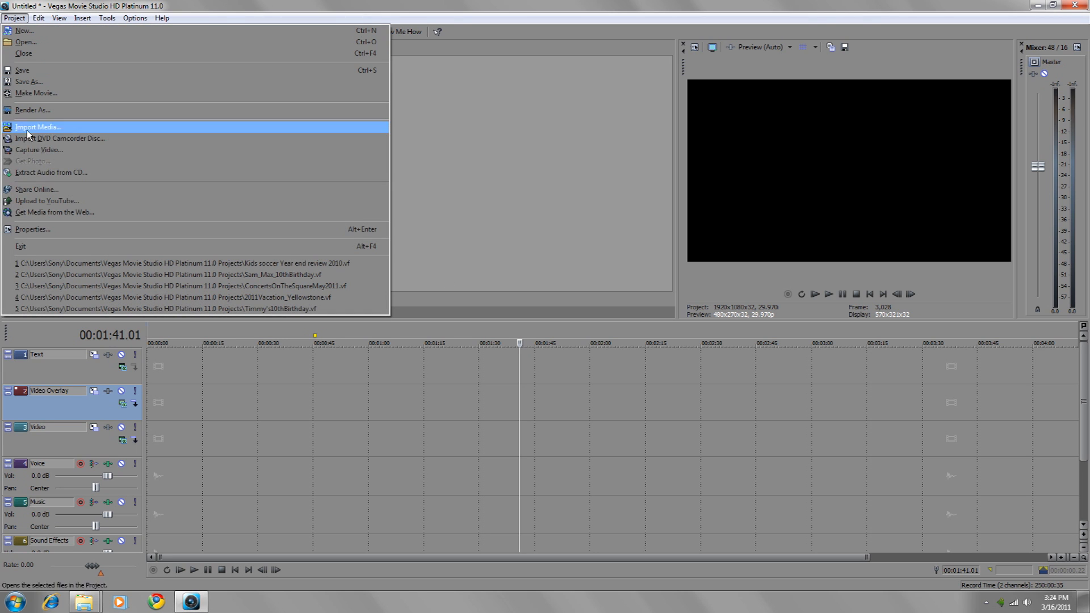
{"action": "left_click", "coordinate": [32, 229]}
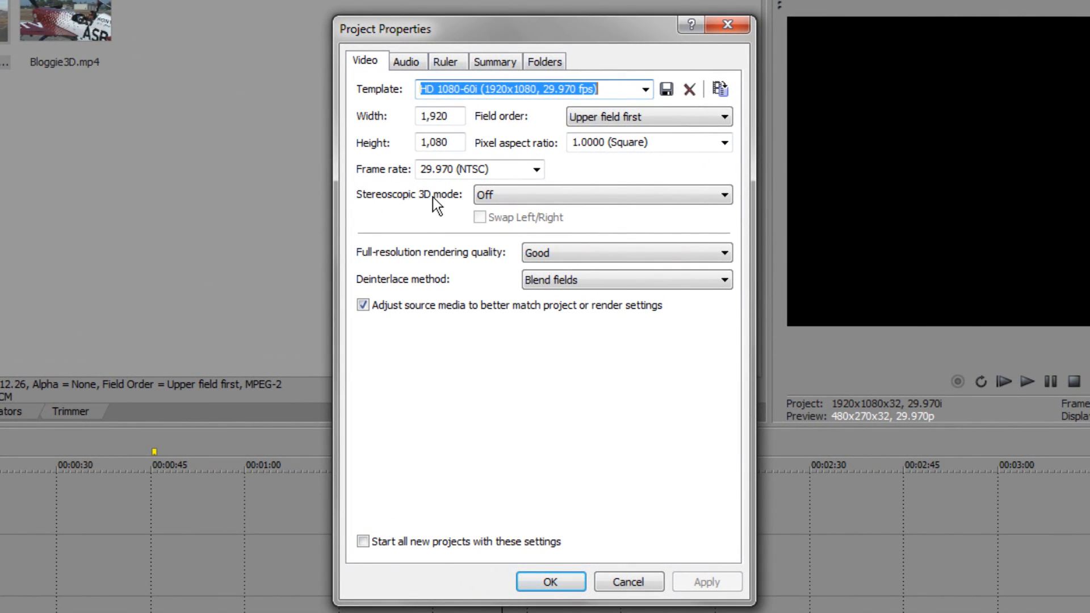
{"action": "left_click", "coordinate": [724, 194]}
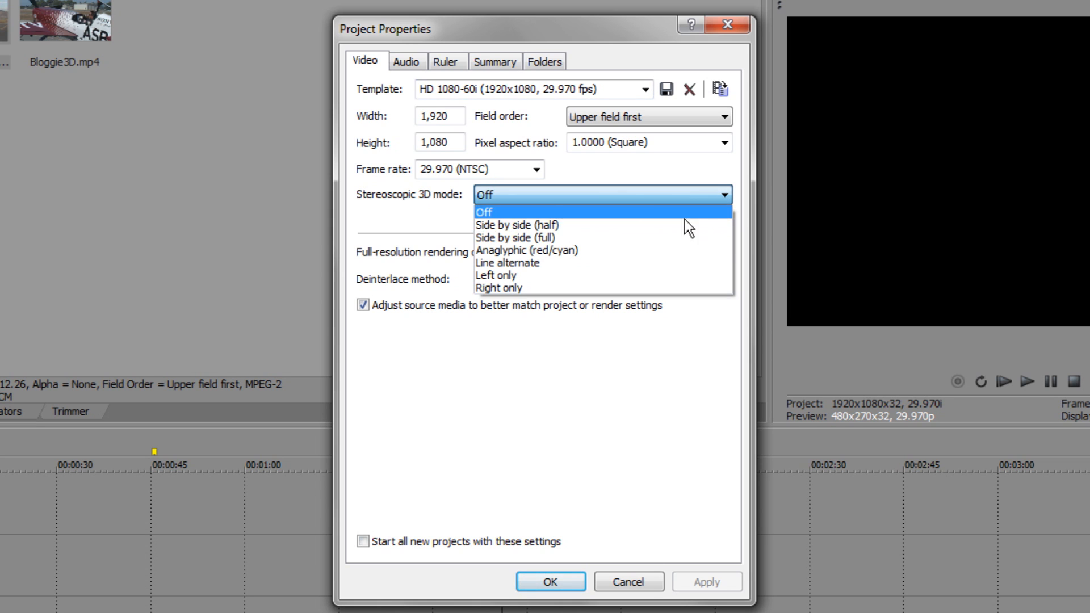
{"action": "left_click", "coordinate": [594, 251]}
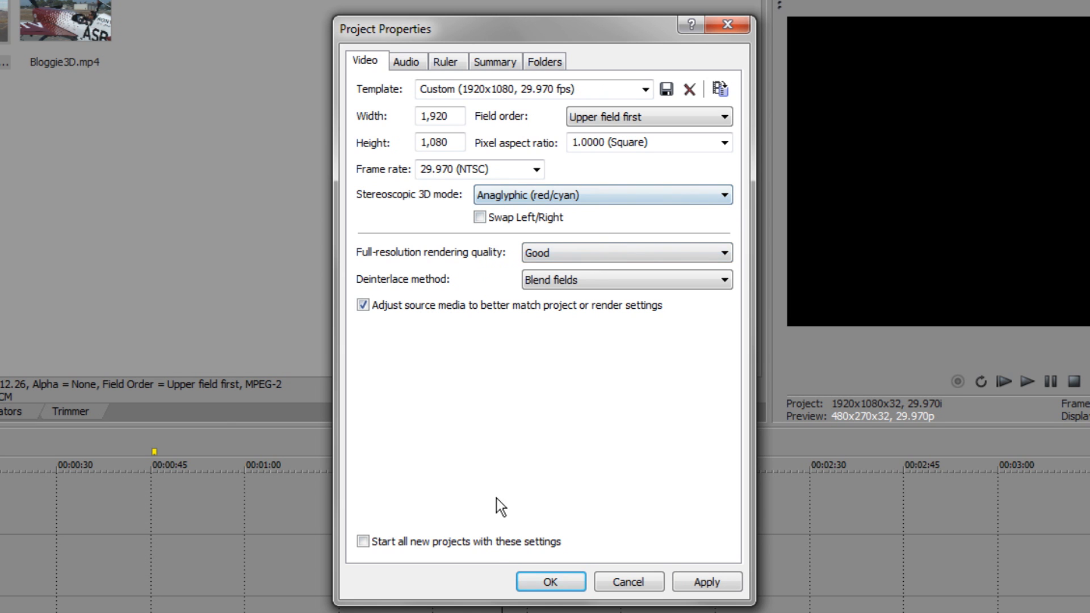
{"action": "left_click", "coordinate": [553, 585]}
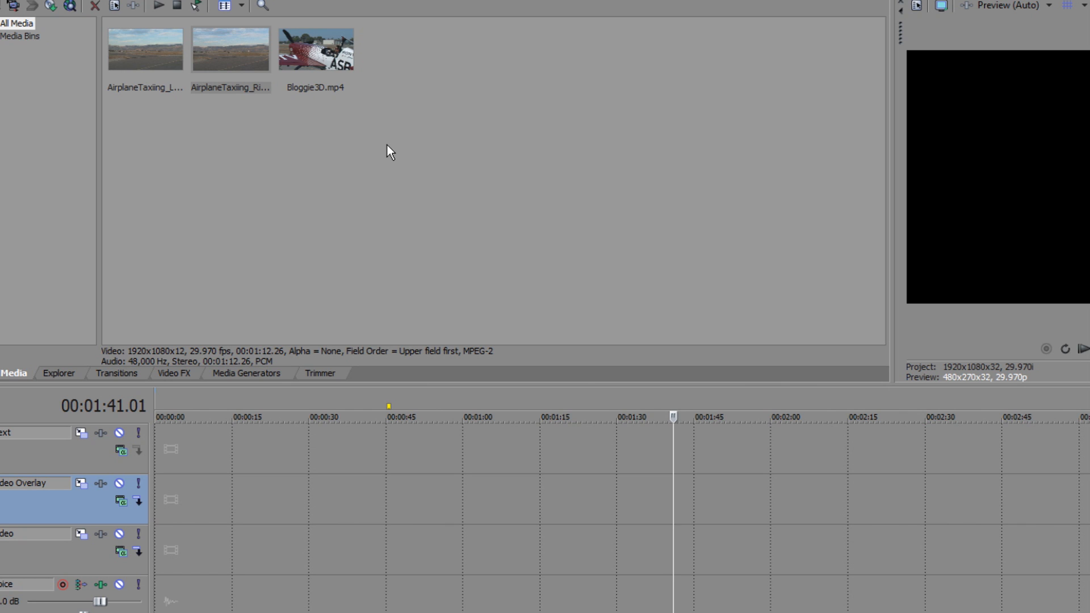
Place Bloggie3D.mp4 on the Video track near 00:01:30 and shorten it with trimmed, faded ends
{"action": "left_click", "coordinate": [314, 45]}
{"action": "left_click_drag", "start_coordinate": [315, 50], "coordinate": [639, 568]}
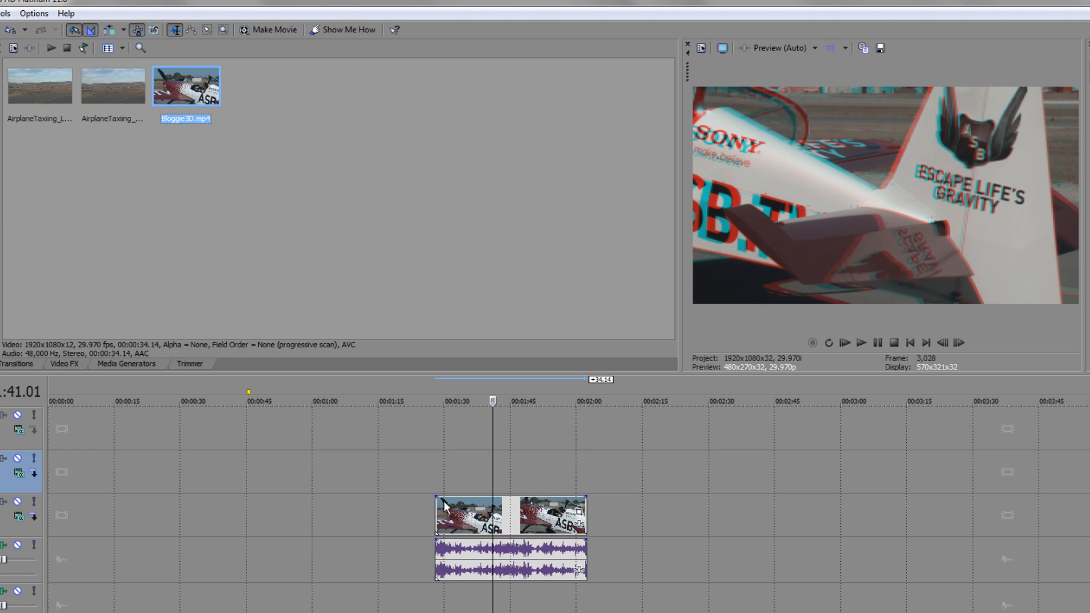
{"action": "left_click_drag", "start_coordinate": [436, 514], "coordinate": [455, 513]}
{"action": "left_click_drag", "start_coordinate": [588, 508], "coordinate": [528, 497]}
{"action": "left_click_drag", "start_coordinate": [457, 497], "coordinate": [465, 498]}
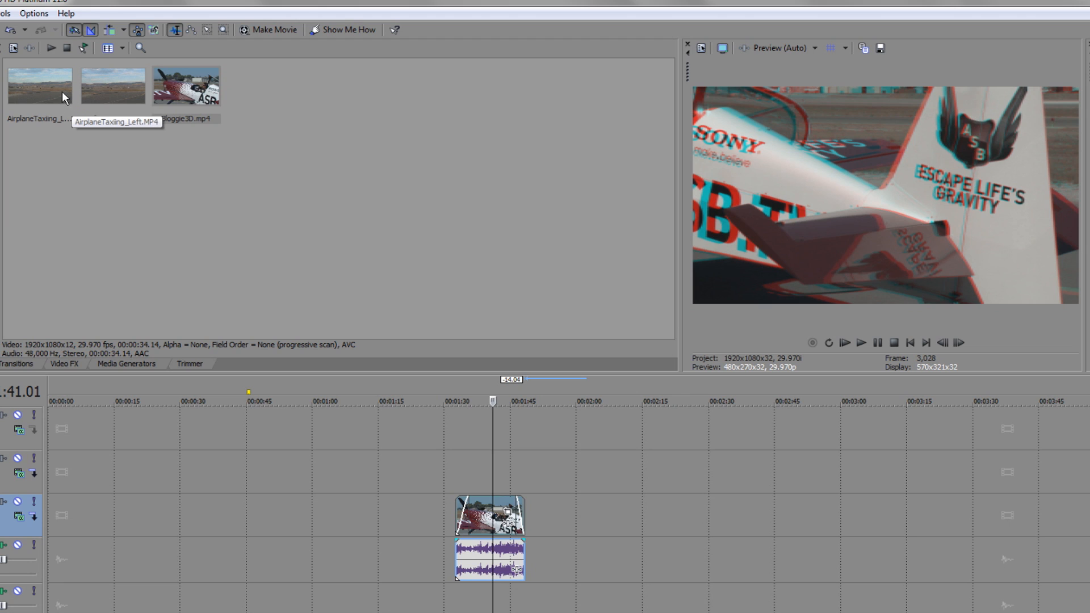
Place AirplaneTaxiing_Left.MP4 on the Video Overlay track near 00:02:00 and add AirplaneTaxiing_Right.MP4, video only, directly below it on the Video track
{"action": "left_click", "coordinate": [34, 88]}
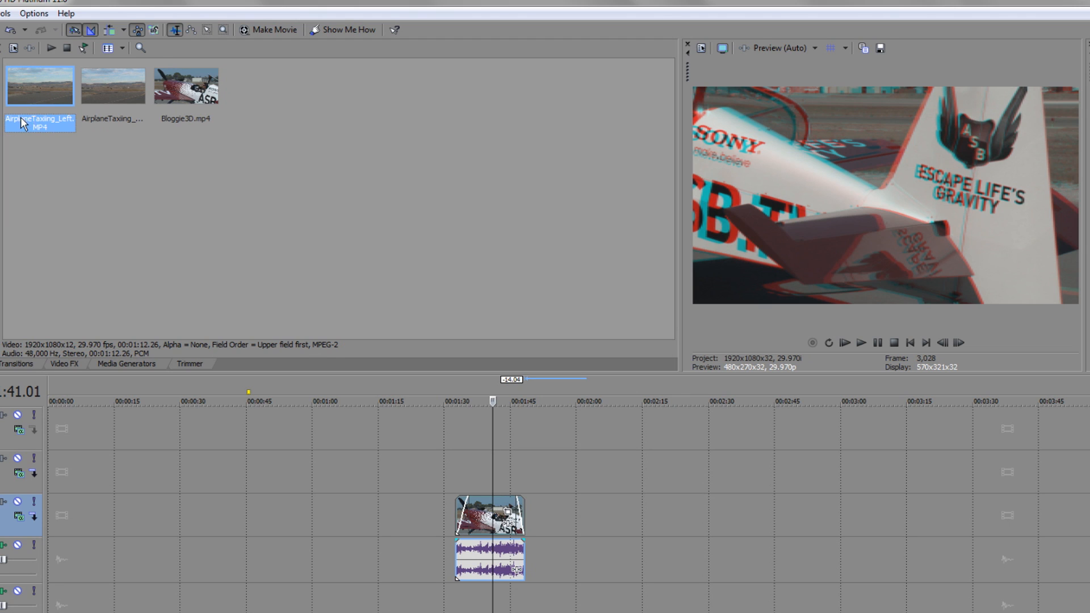
{"action": "left_click", "coordinate": [127, 94]}
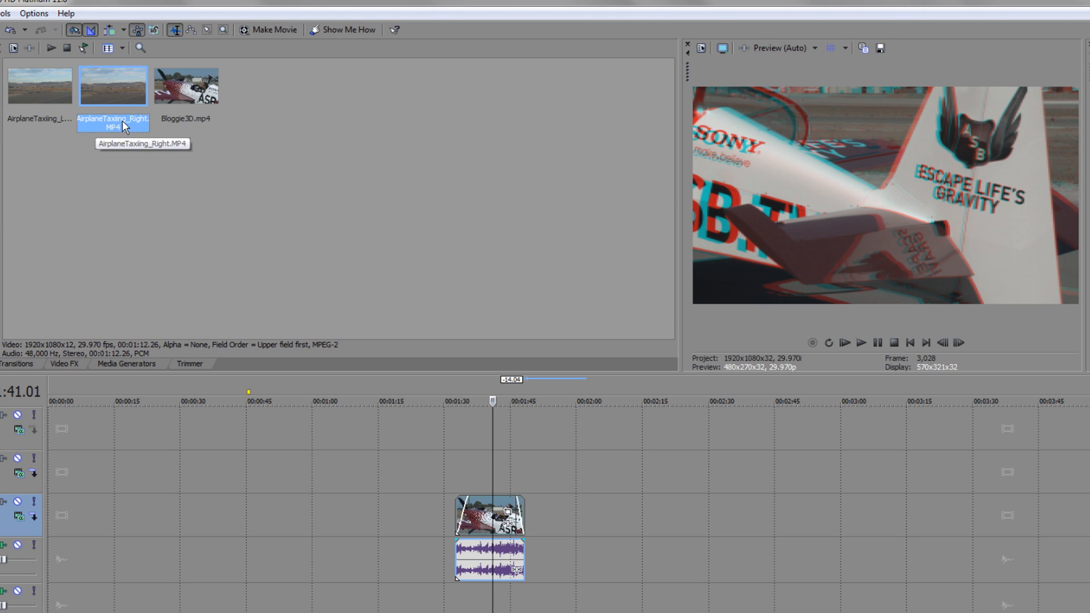
{"action": "left_click", "coordinate": [32, 83]}
{"action": "left_click_drag", "start_coordinate": [33, 84], "coordinate": [583, 482]}
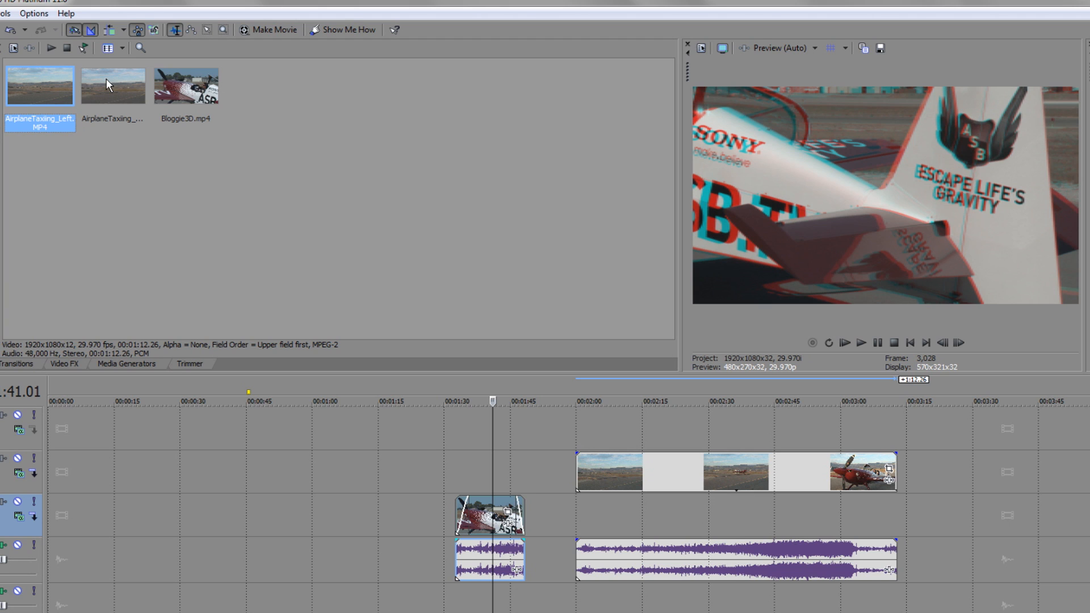
{"action": "left_click_drag", "start_coordinate": [107, 80], "coordinate": [581, 510]}
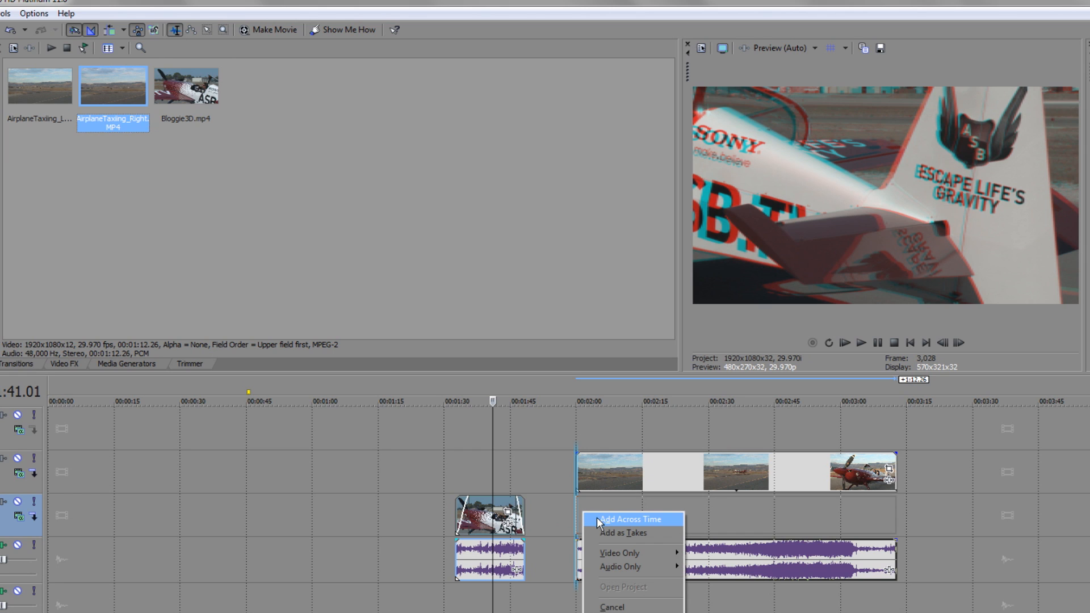
{"action": "mouse_move", "coordinate": [608, 561]}
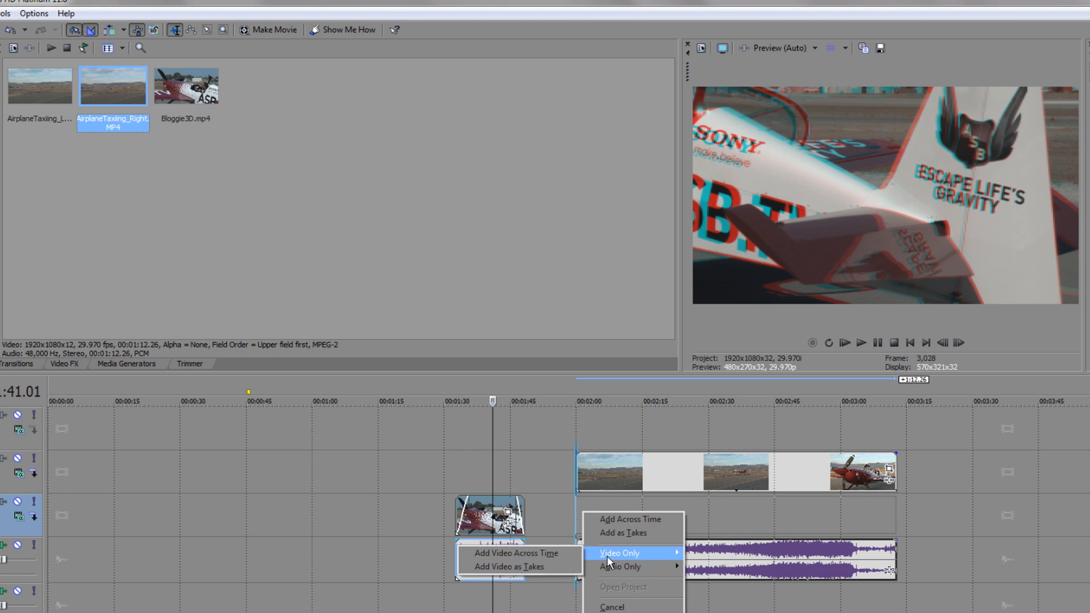
{"action": "left_click", "coordinate": [530, 550]}
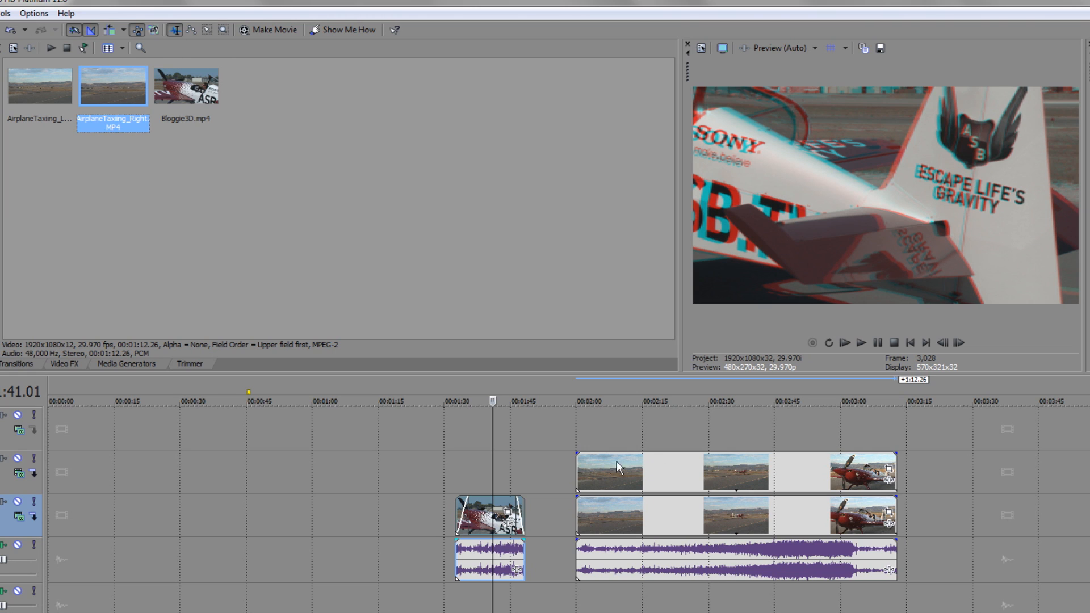
Pair the left and right airplane taxiing video events as a stereoscopic 3D subclip
{"action": "left_click", "coordinate": [680, 476]}
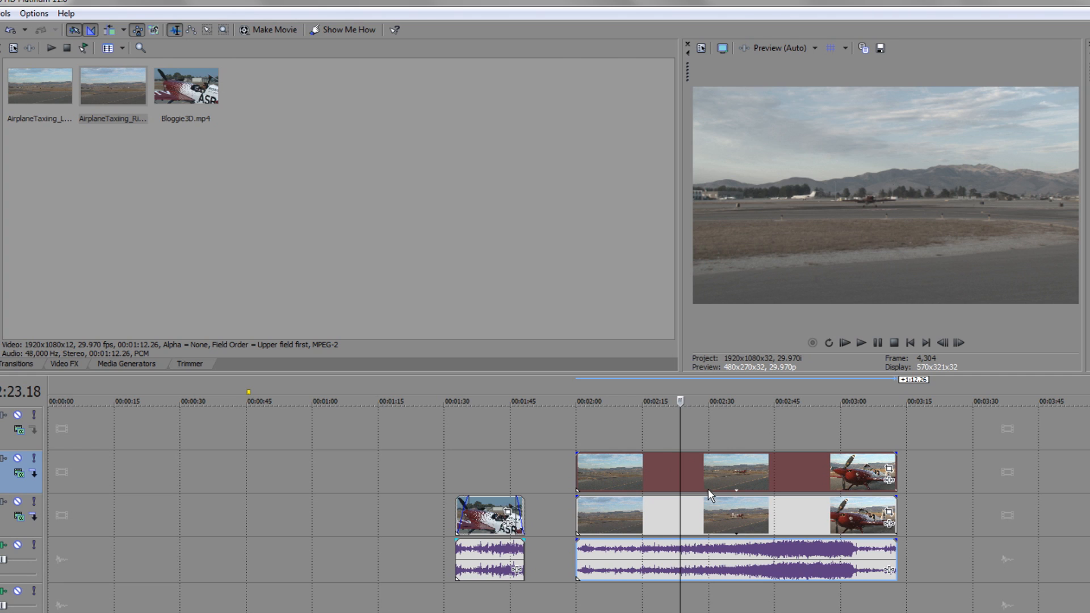
{"action": "left_click", "coordinate": [710, 466]}
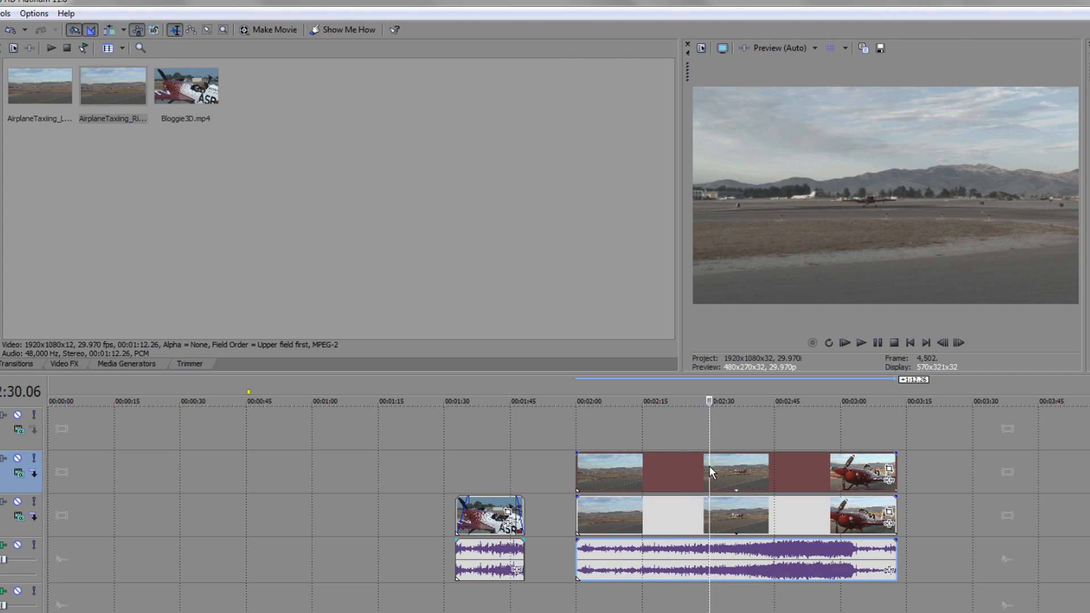
{"action": "left_click", "coordinate": [683, 505], "text": "ctrl"}
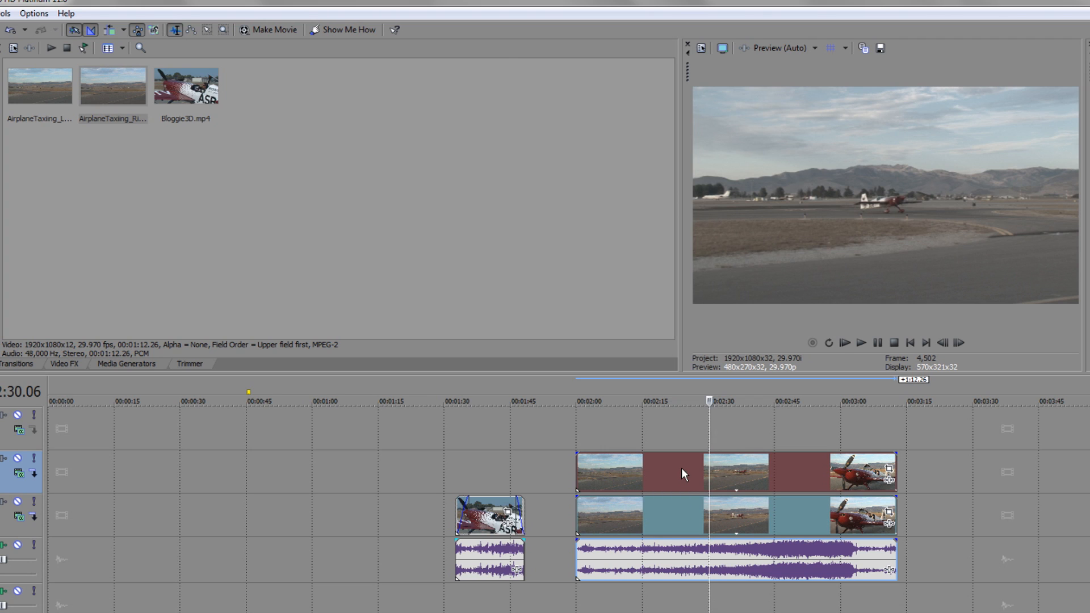
{"action": "right_click", "coordinate": [682, 468]}
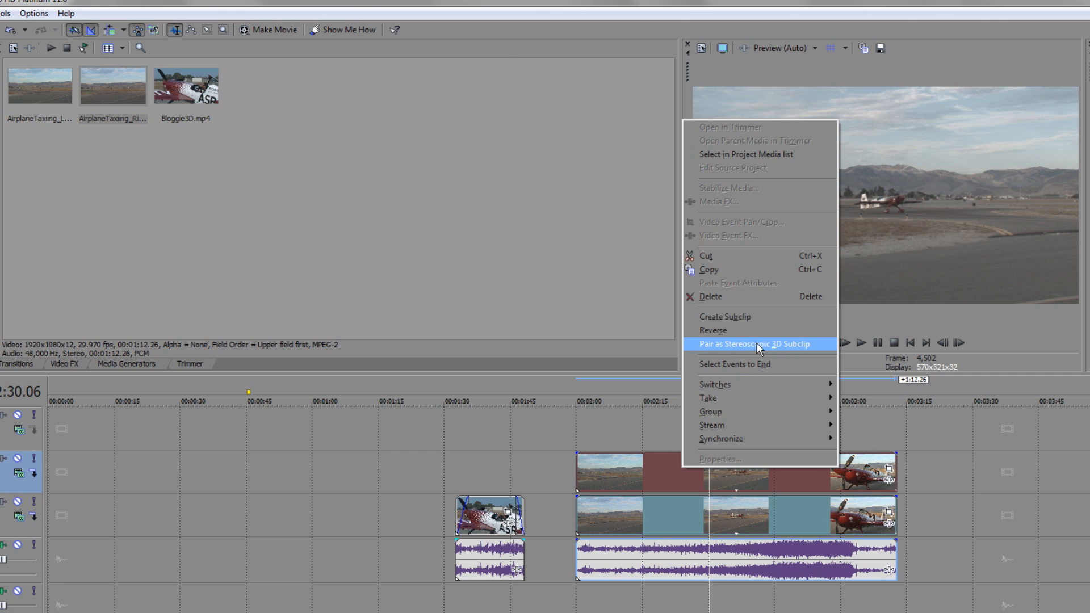
{"action": "left_click", "coordinate": [798, 344]}
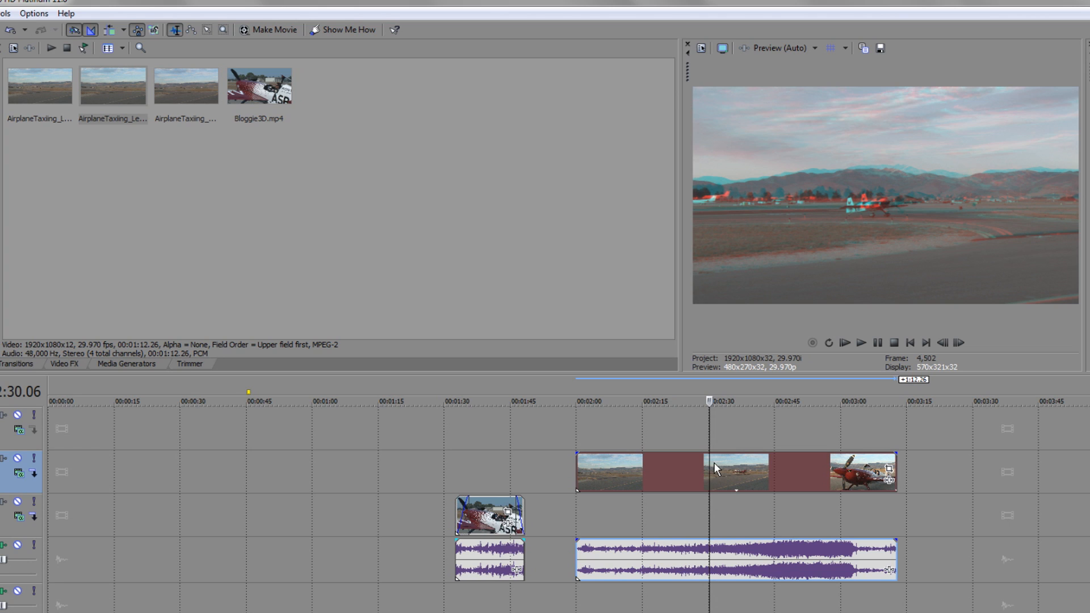
Move the cursor to about 00:02:41 in the paired taxiing clip and apply the default Stereoscopic 3D Adjust effect to it
{"action": "left_click_drag", "start_coordinate": [709, 455], "coordinate": [758, 453]}
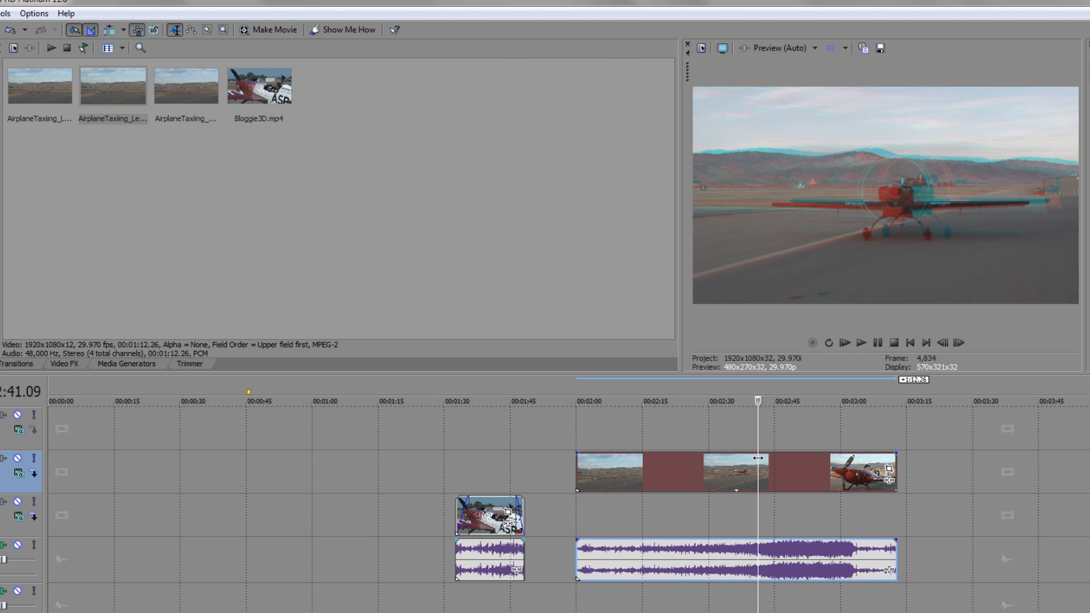
{"action": "left_click_drag", "start_coordinate": [757, 464], "coordinate": [756, 463]}
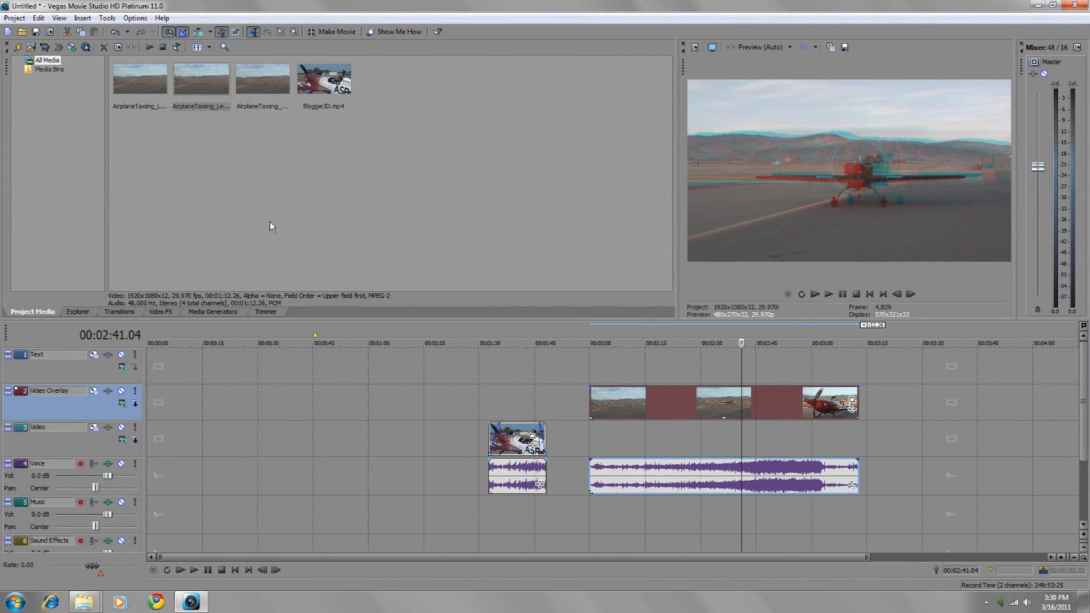
{"action": "left_click", "coordinate": [164, 312]}
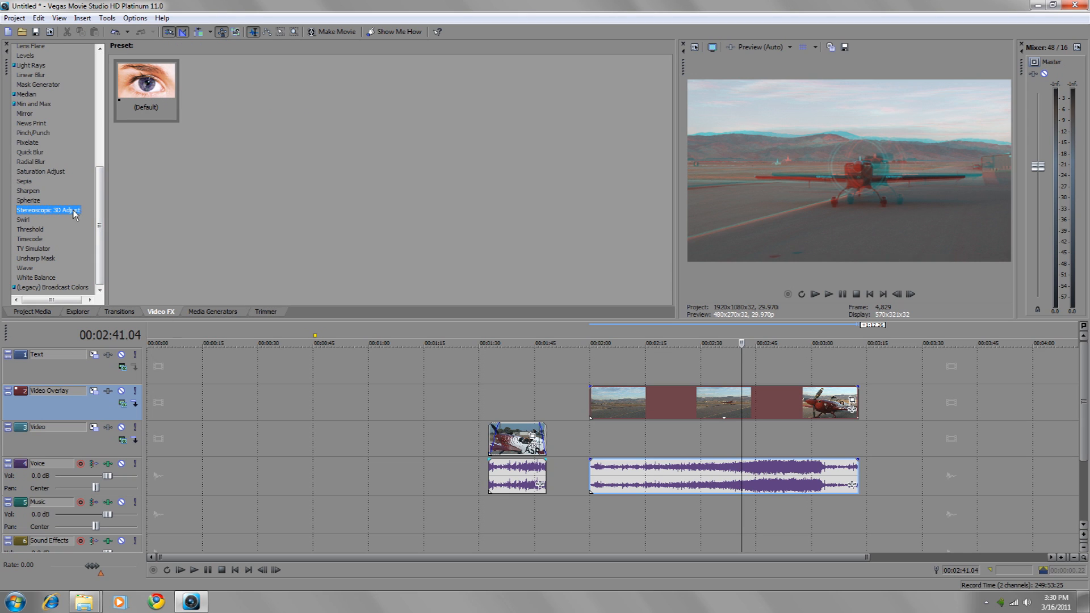
{"action": "left_click", "coordinate": [147, 87]}
{"action": "left_click_drag", "start_coordinate": [146, 87], "coordinate": [710, 402]}
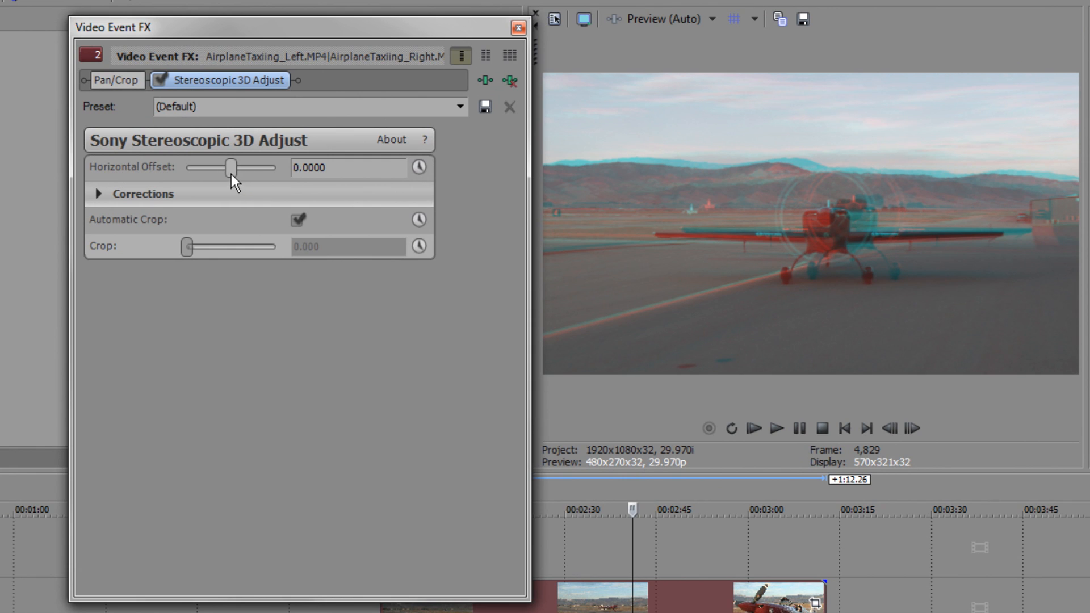
Set the effect's Horizontal Offset to about 0.0389 and run Auto Correct on the left/right alignment
{"action": "left_click_drag", "start_coordinate": [228, 168], "coordinate": [246, 175]}
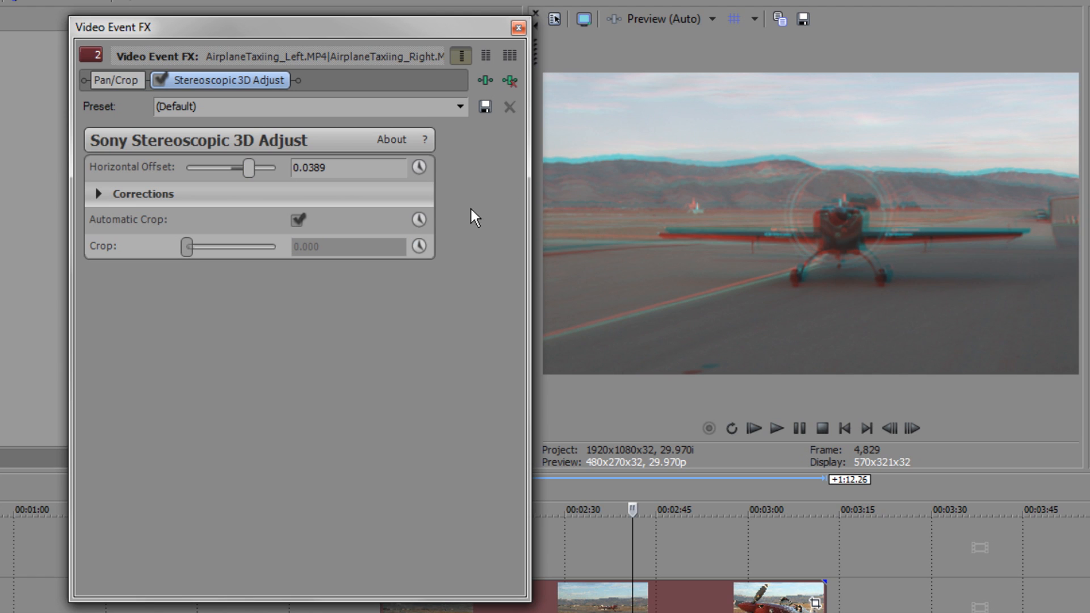
{"action": "left_click", "coordinate": [98, 194]}
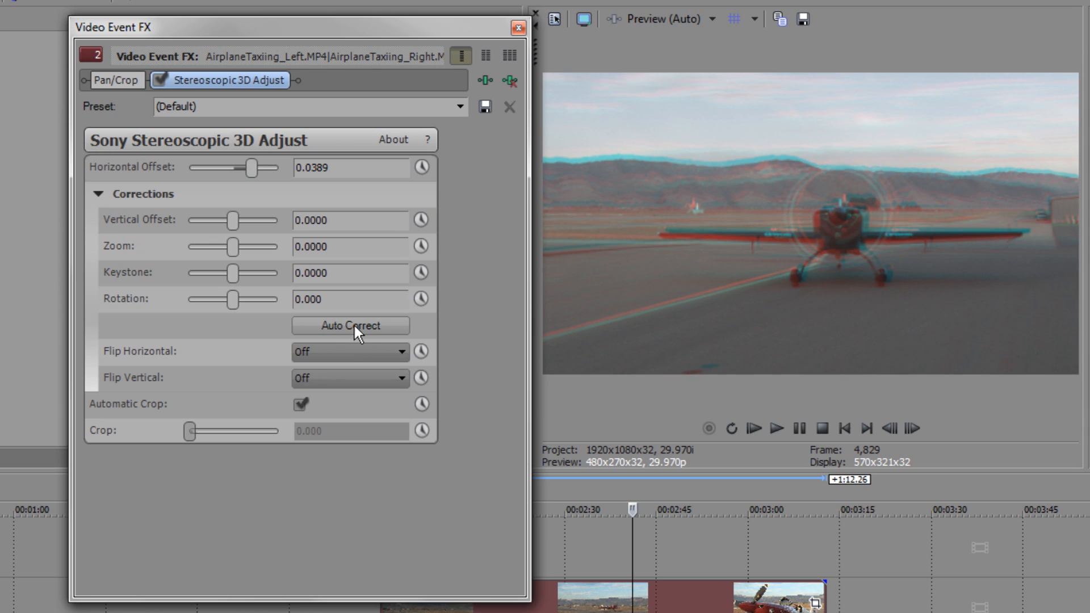
{"action": "left_click", "coordinate": [390, 326]}
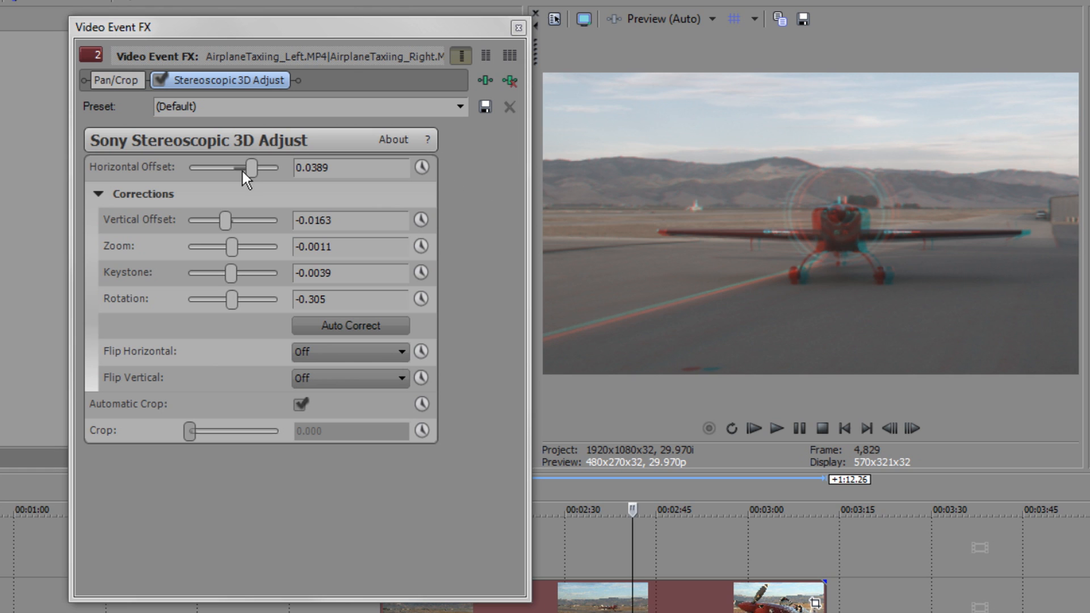
Fine-tune the Horizontal Offset to about 0.0347 and the Rotation to about -0.474, and close the effect settings
{"action": "mouse_move", "coordinate": [247, 165]}
{"action": "left_mouse_down"}
{"action": "mouse_move", "coordinate": [236, 165]}
{"action": "mouse_move", "coordinate": [247, 170]}
{"action": "left_mouse_up"}
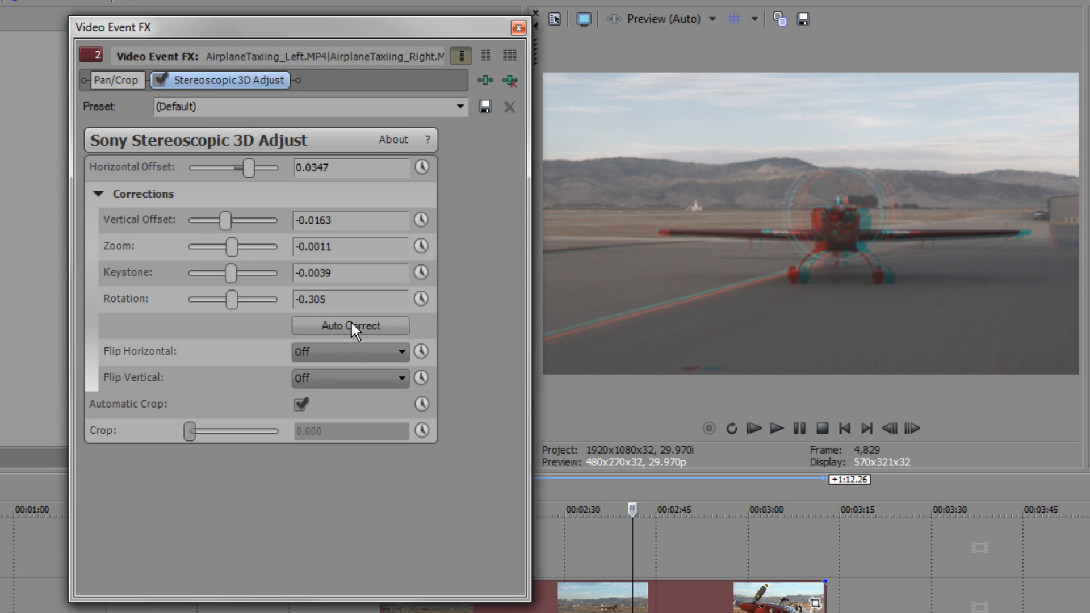
{"action": "mouse_move", "coordinate": [230, 296]}
{"action": "left_mouse_down"}
{"action": "mouse_move", "coordinate": [251, 301]}
{"action": "mouse_move", "coordinate": [220, 298]}
{"action": "mouse_move", "coordinate": [231, 300]}
{"action": "left_mouse_up"}
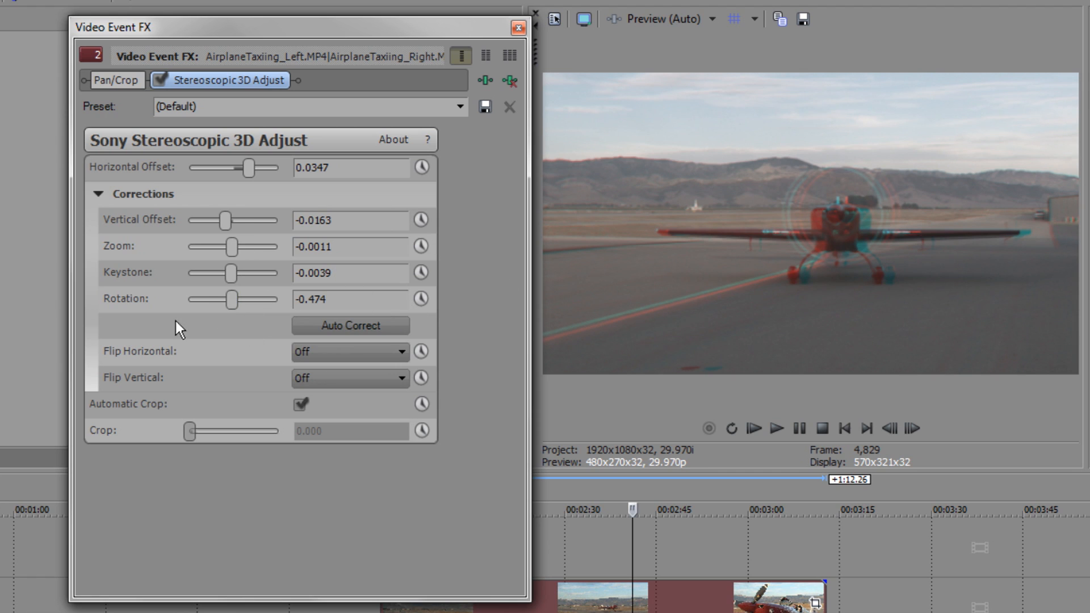
{"action": "left_click", "coordinate": [518, 28]}
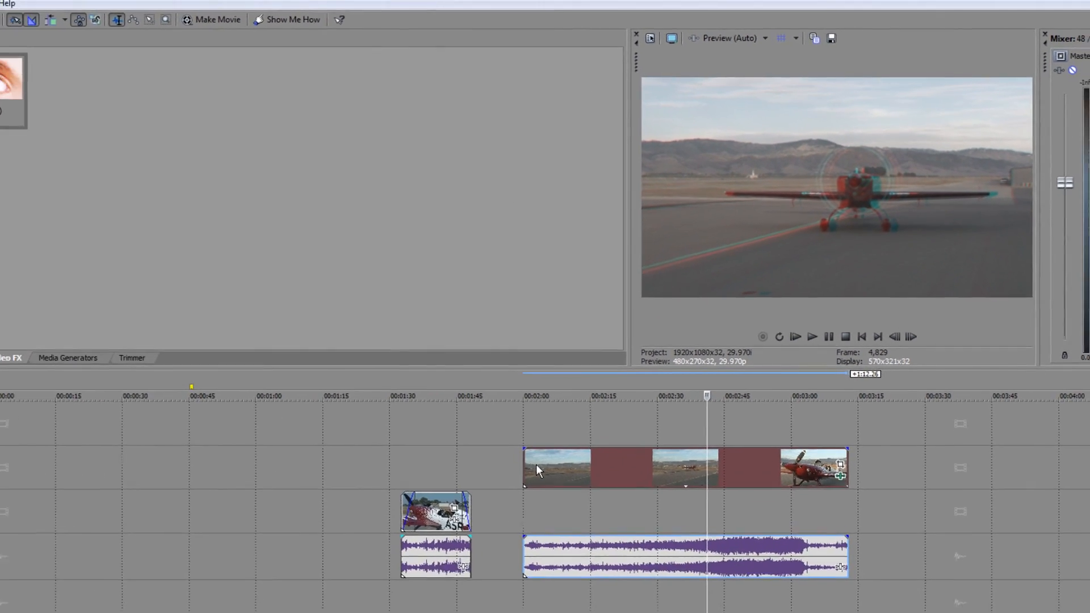
Trim the paired taxiing clip and move it onto the Video track, overlapping the end of the Bloggie3D clip by about 3 seconds as a crossfade
{"action": "left_click_drag", "start_coordinate": [473, 522], "coordinate": [624, 522]}
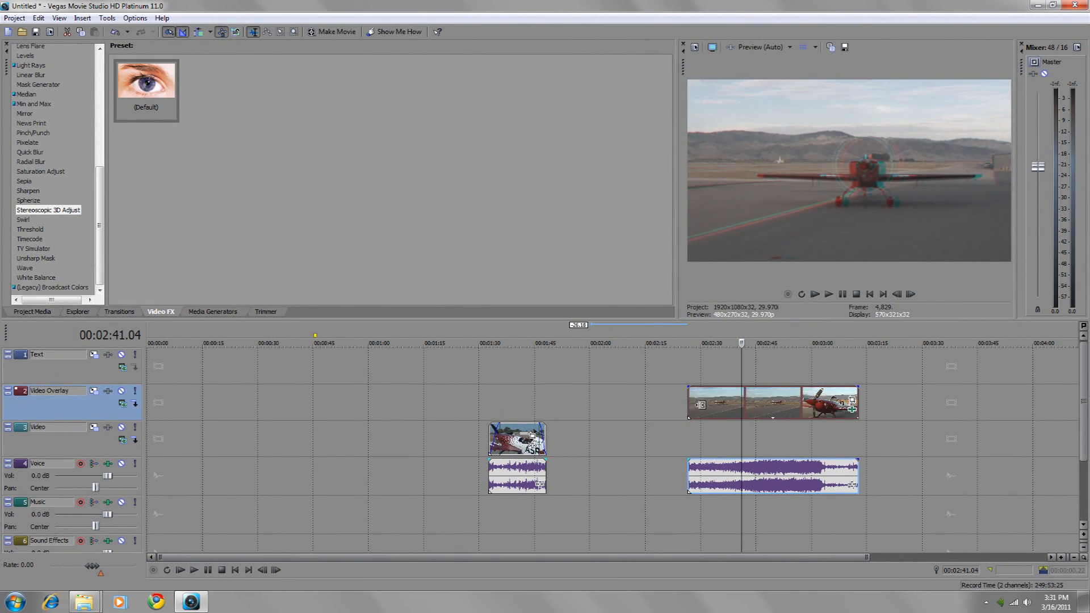
{"action": "left_click_drag", "start_coordinate": [701, 405], "coordinate": [699, 405]}
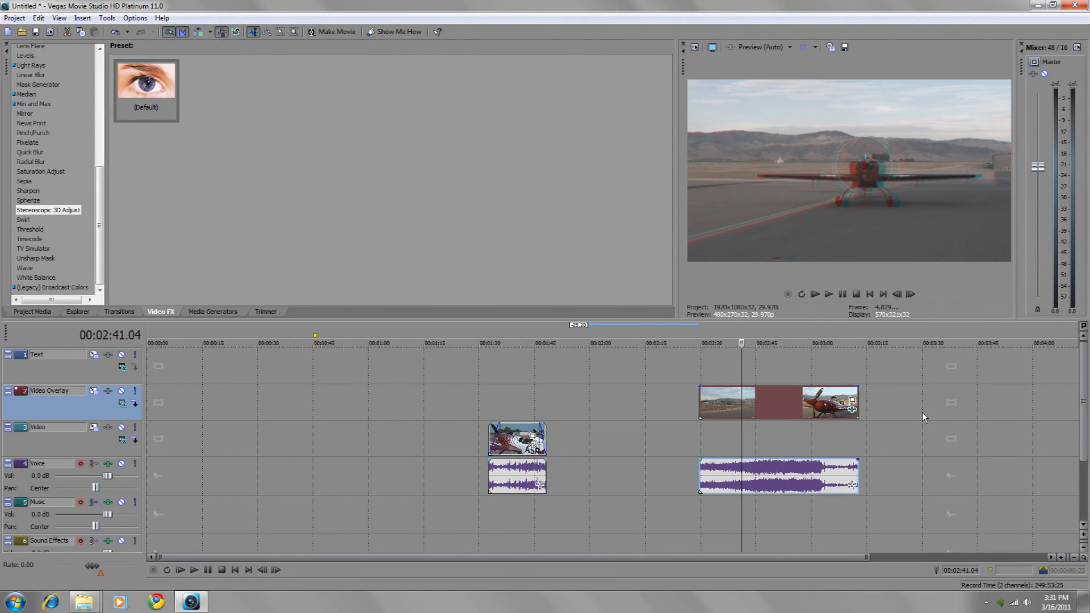
{"action": "left_click_drag", "start_coordinate": [858, 396], "coordinate": [544, 443]}
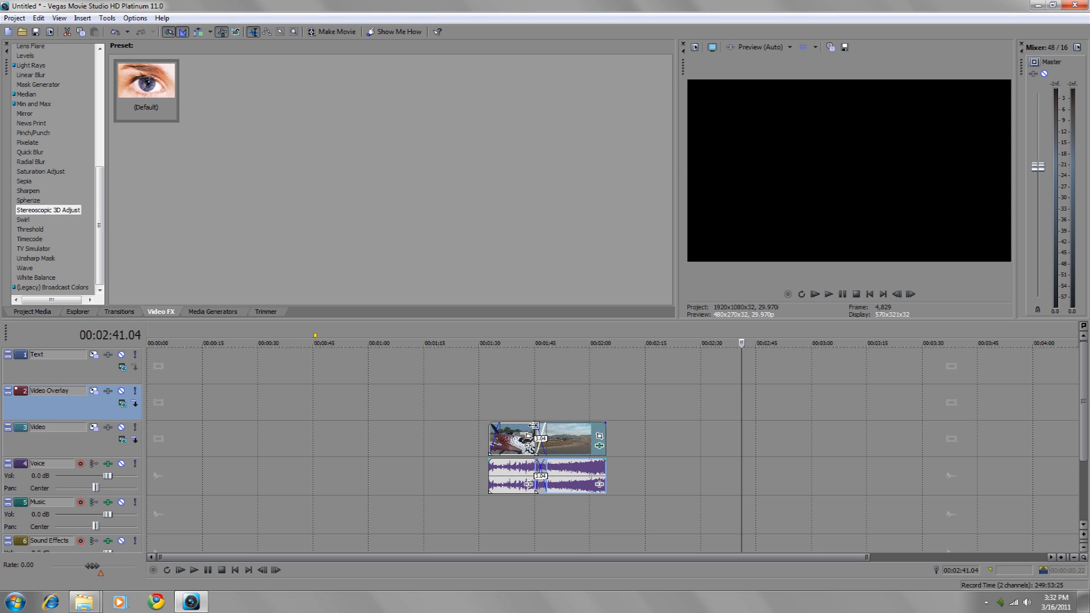
{"action": "left_click", "coordinate": [530, 435]}
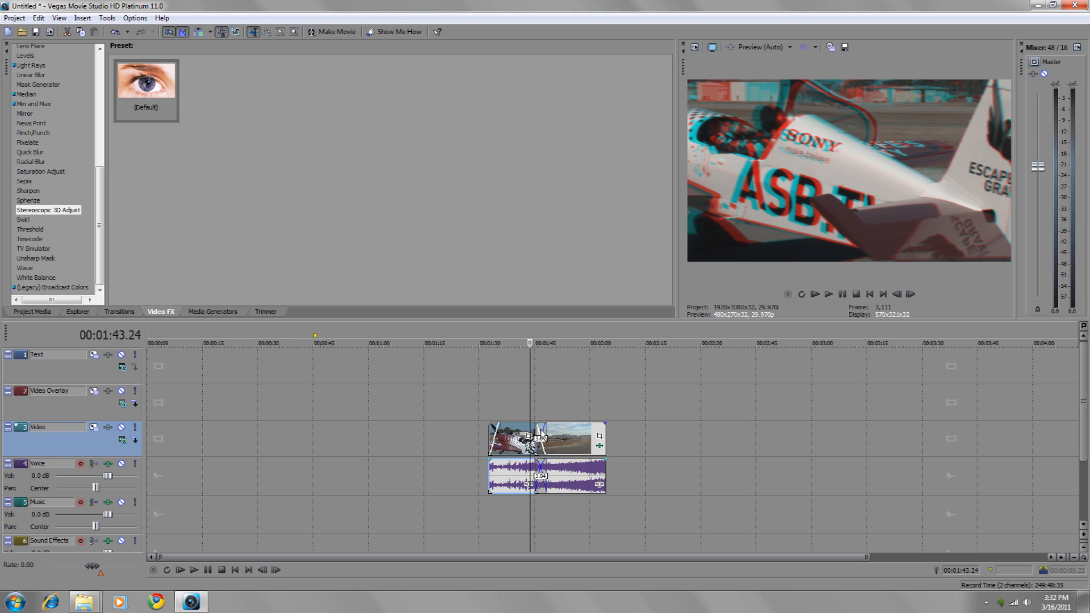
{"action": "left_click", "coordinate": [542, 435]}
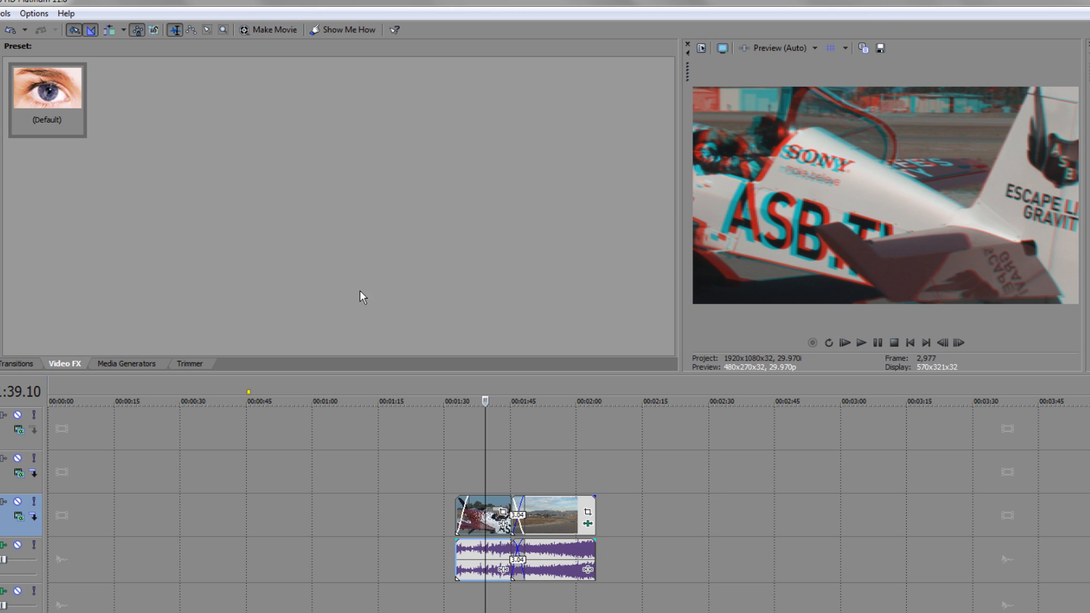
Examine the render and burn settings for a Blu-ray Disc without menus, using an MVC video template, and leave without burning
{"action": "left_click", "coordinate": [274, 28]}
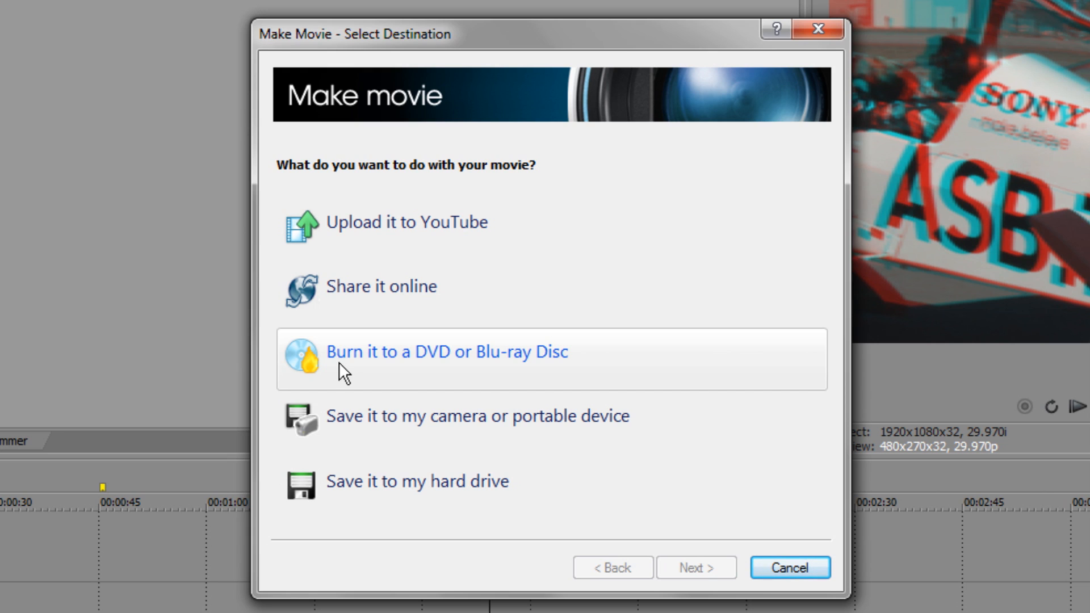
{"action": "left_click", "coordinate": [369, 363]}
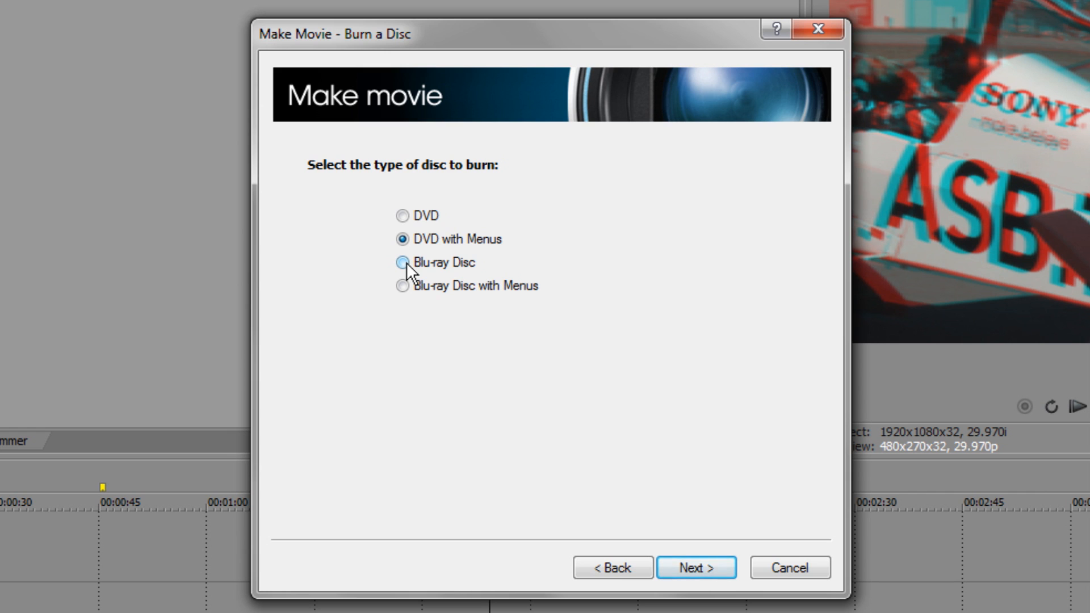
{"action": "left_click", "coordinate": [403, 262]}
{"action": "left_click", "coordinate": [706, 565]}
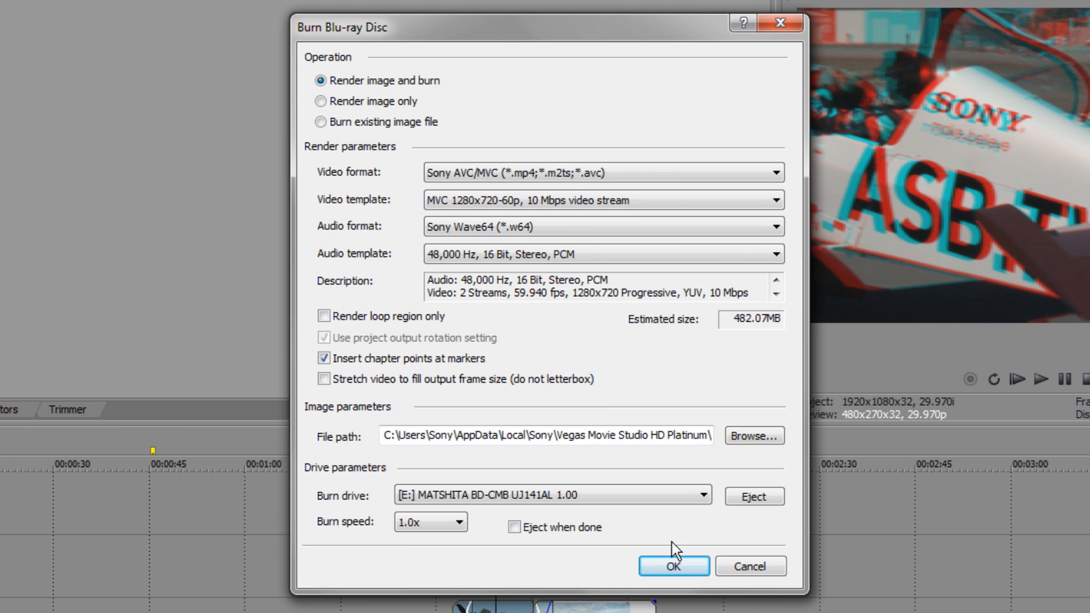
{"action": "left_click", "coordinate": [749, 566]}
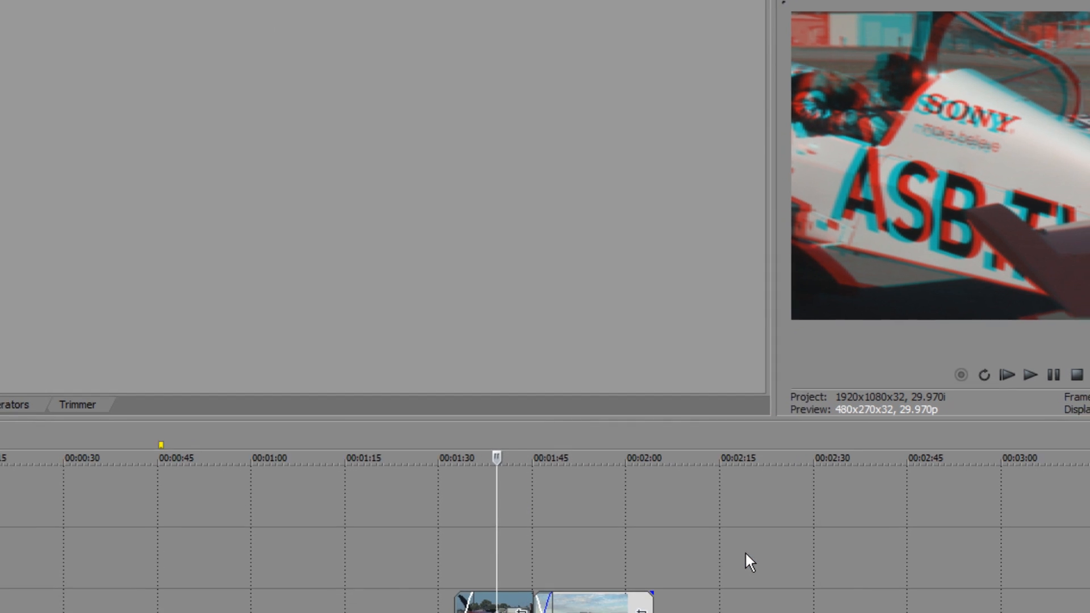